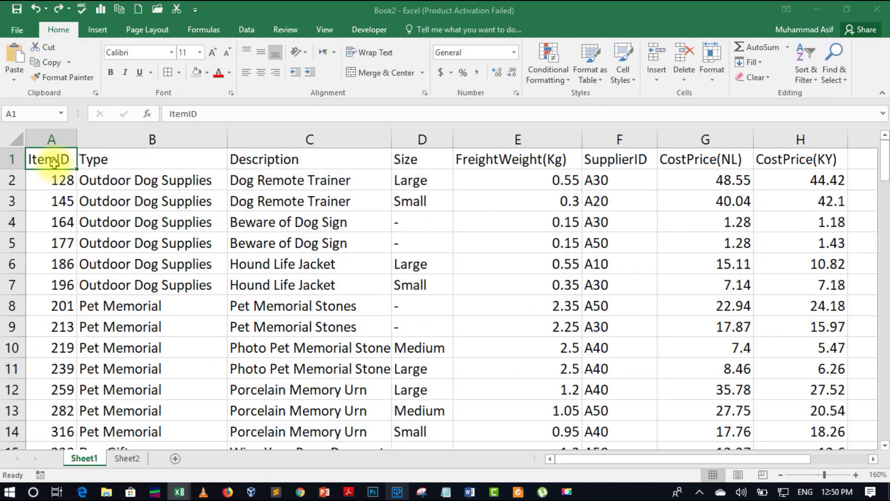
- Select the whole data range A1:H102 on Sheet1, starting from the ItemID header
{"action": "left_click", "coordinate": [61, 179]}
{"action": "left_click", "coordinate": [66, 162]}
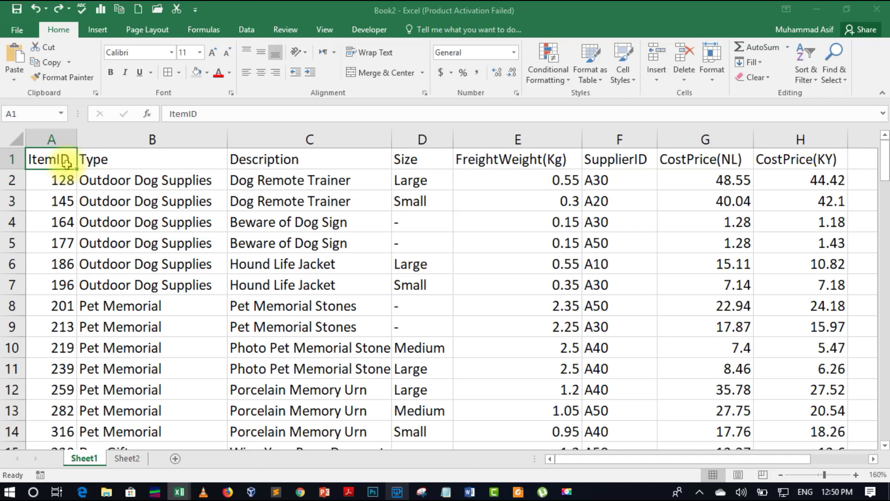
{"action": "key", "text": "ctrl+shift+Right"}
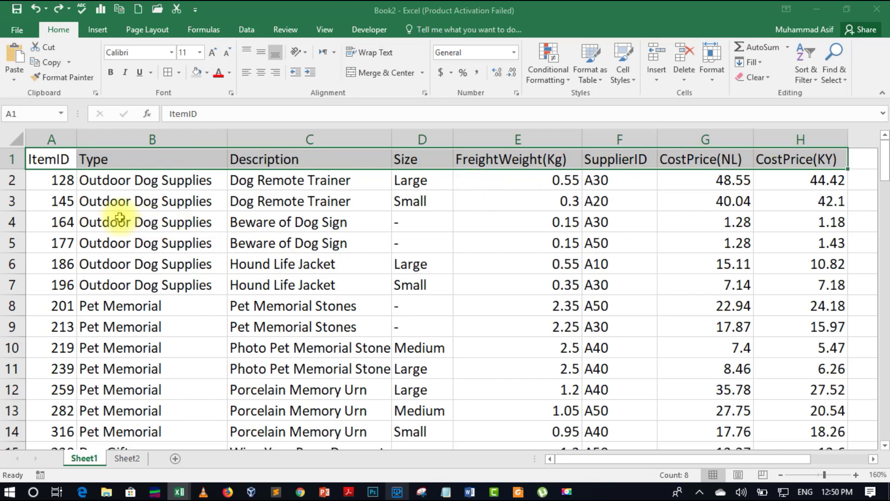
{"action": "key", "text": "ctrl+shift+Down"}
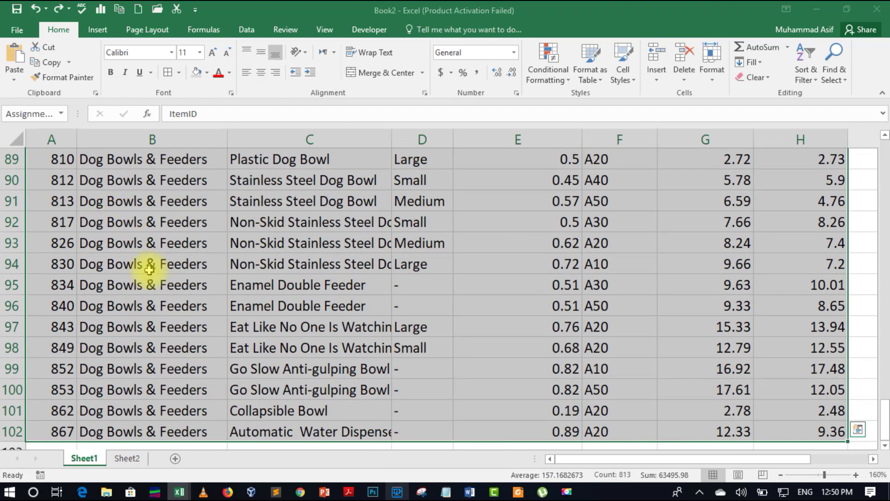
{"action": "scroll", "coordinate": [841, 349], "scroll_direction": "down", "scroll_amount": 1}
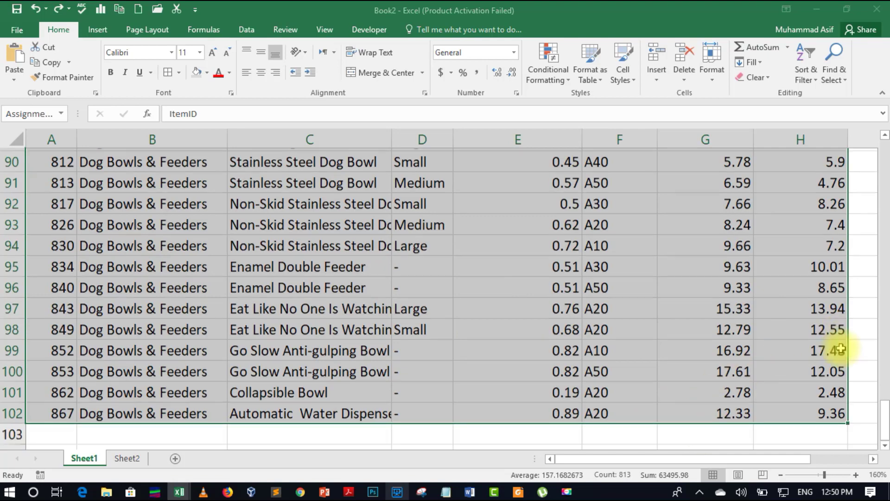
{"action": "scroll", "coordinate": [841, 349], "scroll_direction": "down", "scroll_amount": 2}
{"action": "scroll", "coordinate": [841, 348], "scroll_direction": "up", "scroll_amount": 16}
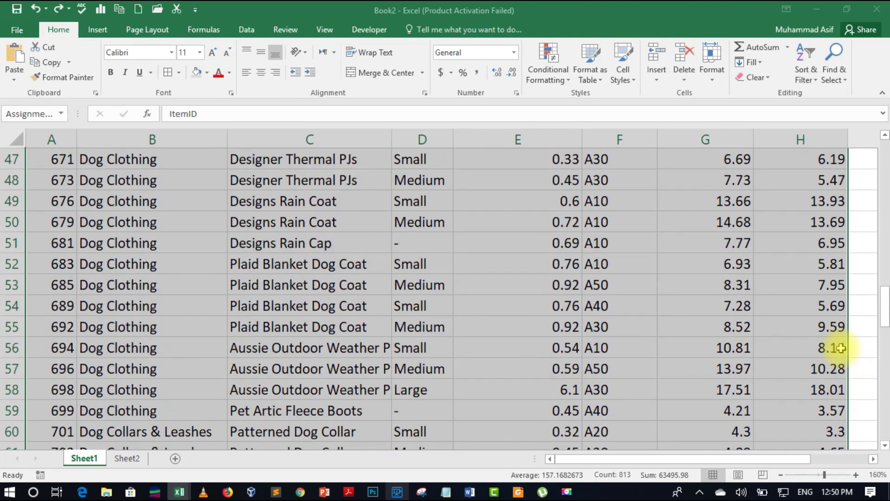
{"action": "scroll", "coordinate": [841, 348], "scroll_direction": "up", "scroll_amount": 16}
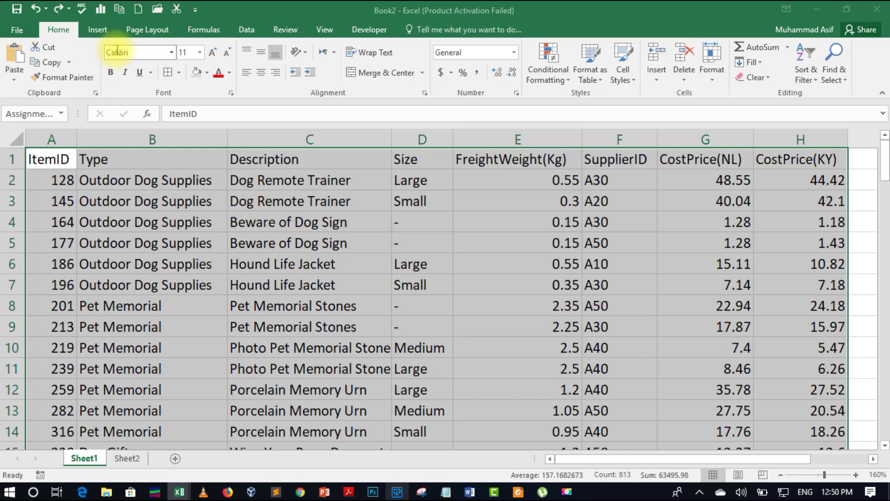
- Convert the selected range to a table with headers, accepting the conversion of the overlapping external data ranges
{"action": "left_click", "coordinate": [96, 31]}
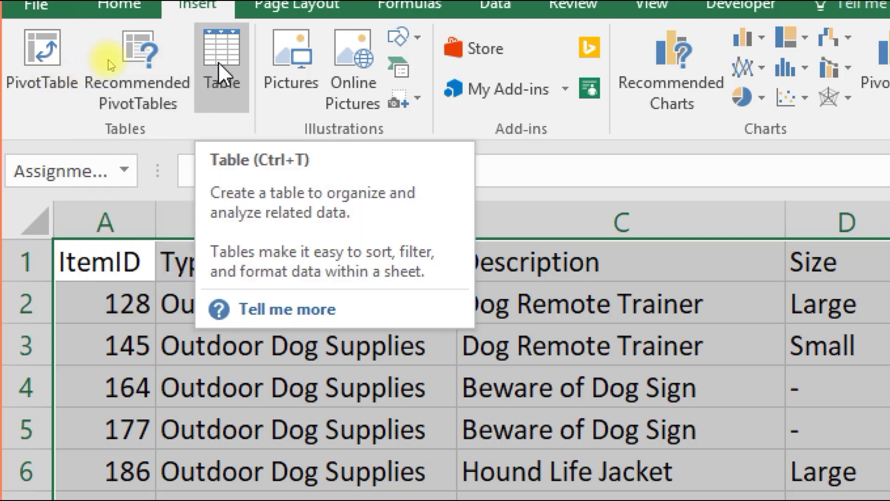
{"action": "left_click", "coordinate": [219, 62]}
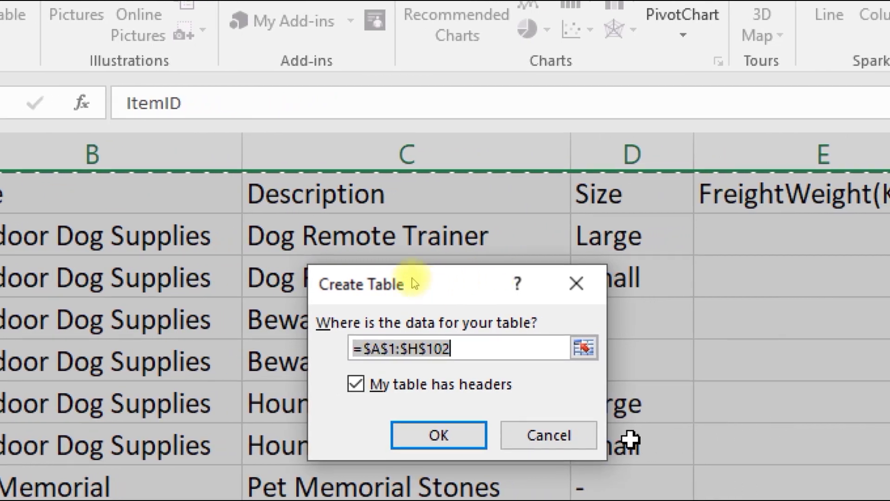
{"action": "left_click", "coordinate": [493, 357]}
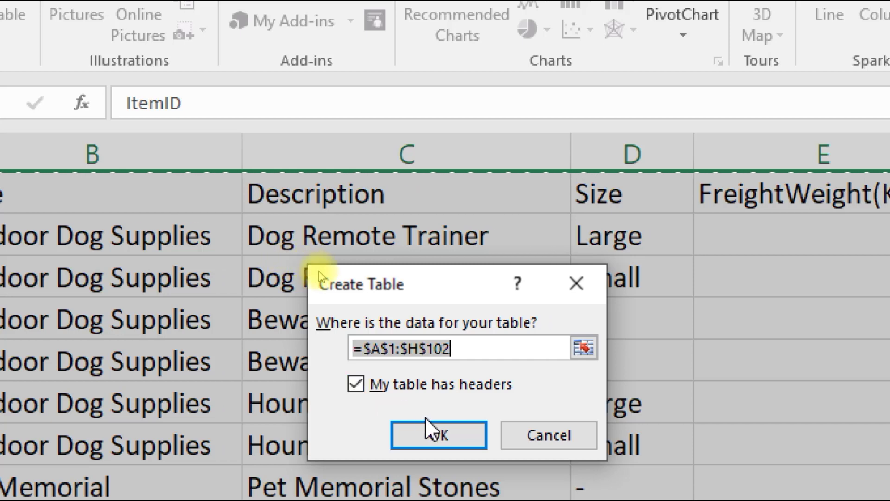
{"action": "left_click", "coordinate": [433, 432]}
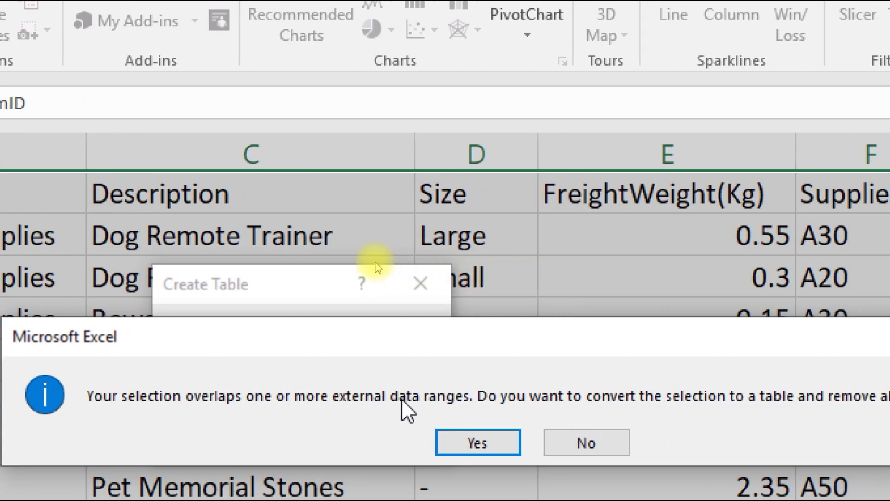
{"action": "left_click", "coordinate": [499, 436]}
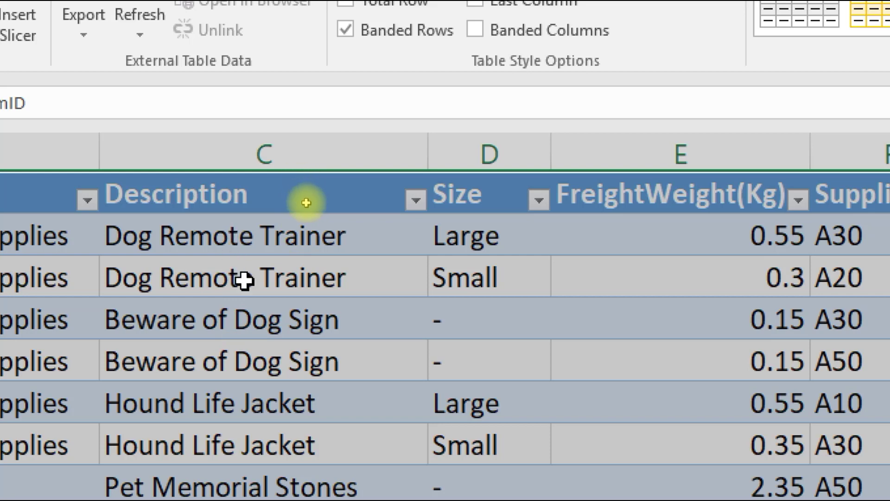
{"action": "left_click", "coordinate": [316, 281]}
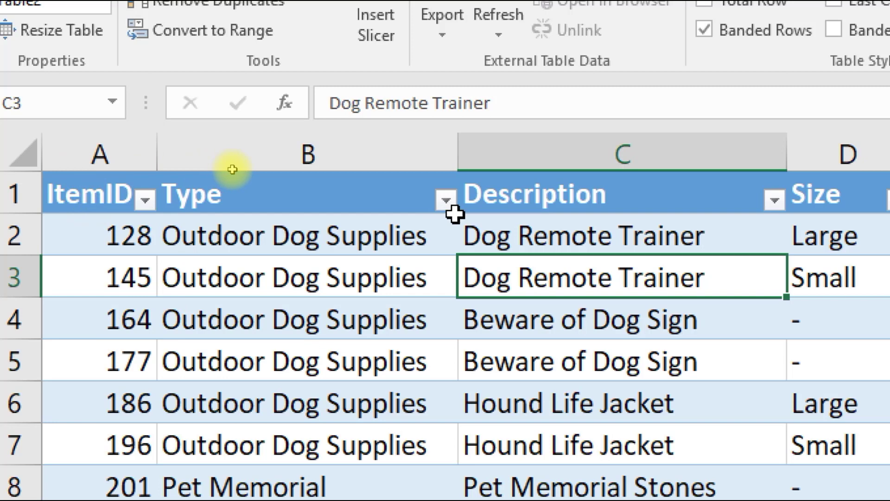
- Sort the table by ItemID from largest to smallest, and undo that sort
{"action": "left_click", "coordinate": [145, 199]}
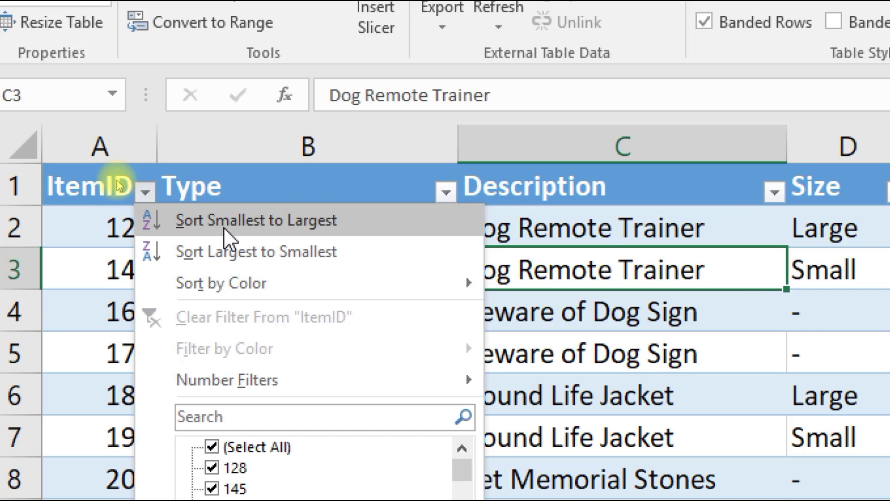
{"action": "left_click", "coordinate": [237, 250]}
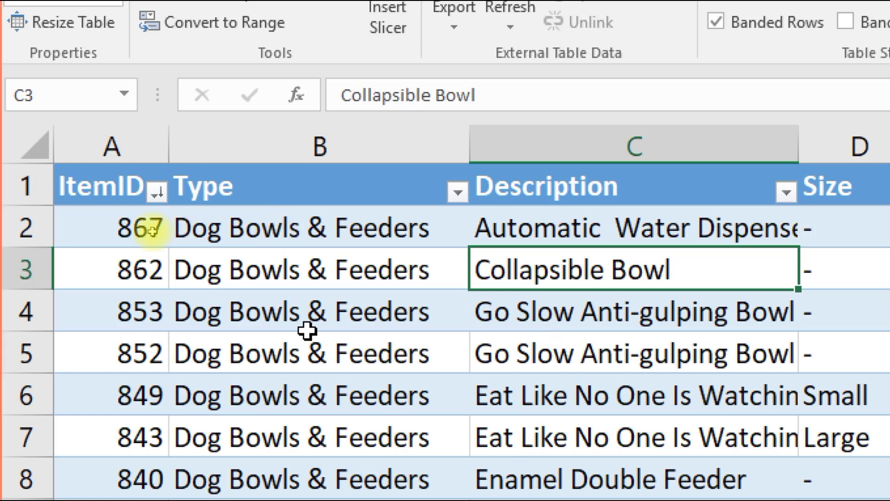
{"action": "key", "text": "ctrl+z"}
{"action": "left_click", "coordinate": [73, 204]}
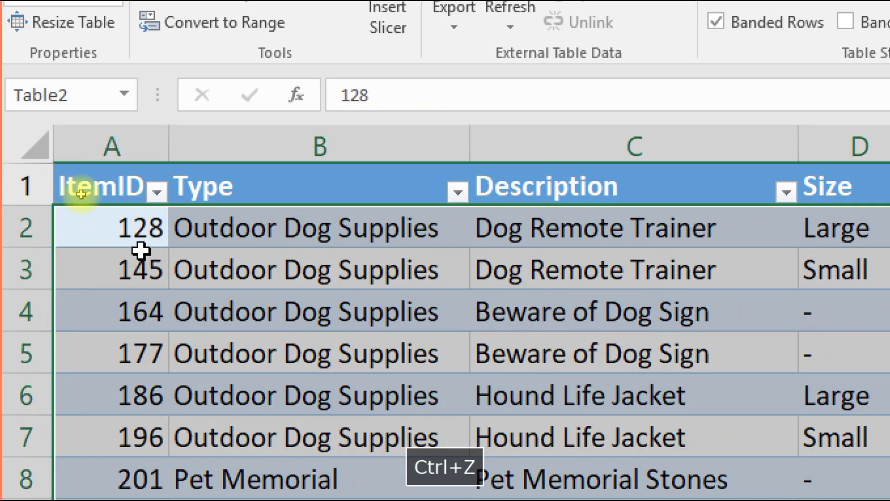
{"action": "left_click", "coordinate": [192, 262]}
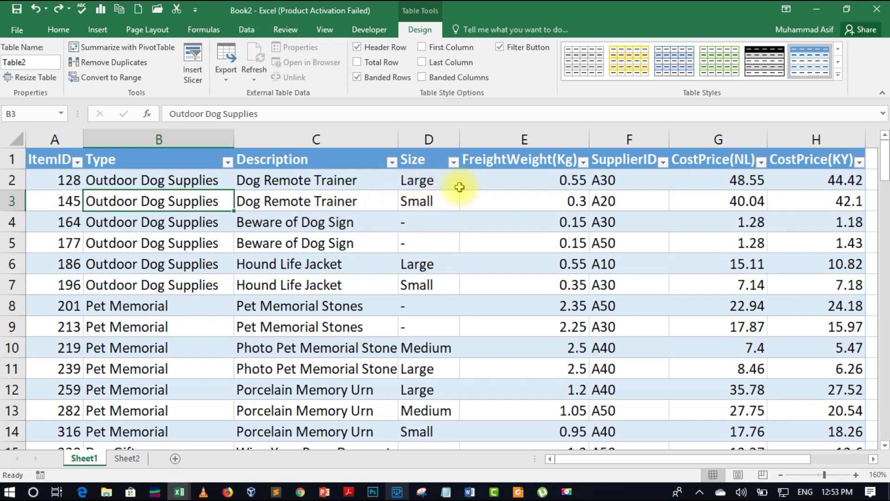
- Sort the table by FreightWeight(Kg) from largest to smallest, and undo that sort
{"action": "left_click", "coordinate": [583, 161]}
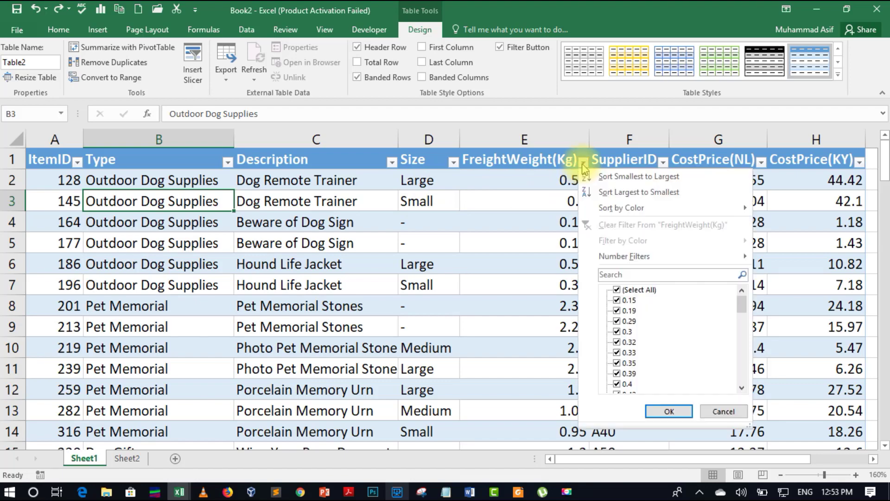
{"action": "left_click", "coordinate": [634, 193]}
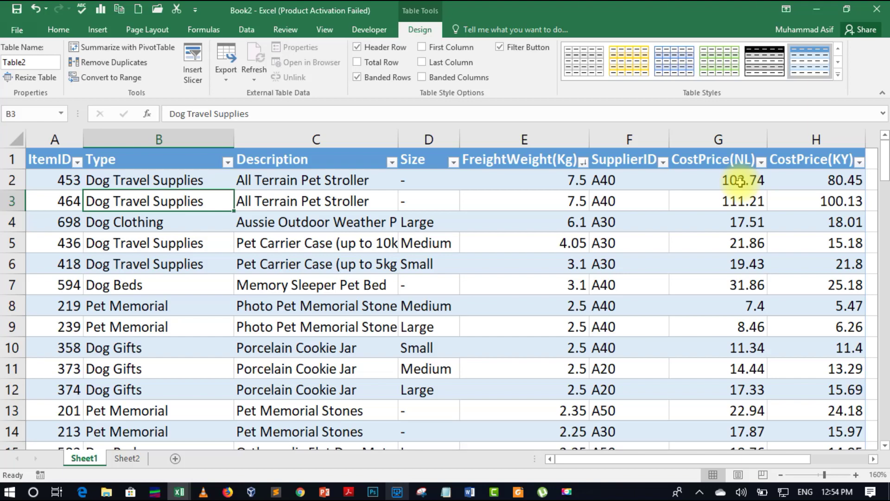
{"action": "key", "text": "ctrl+z"}
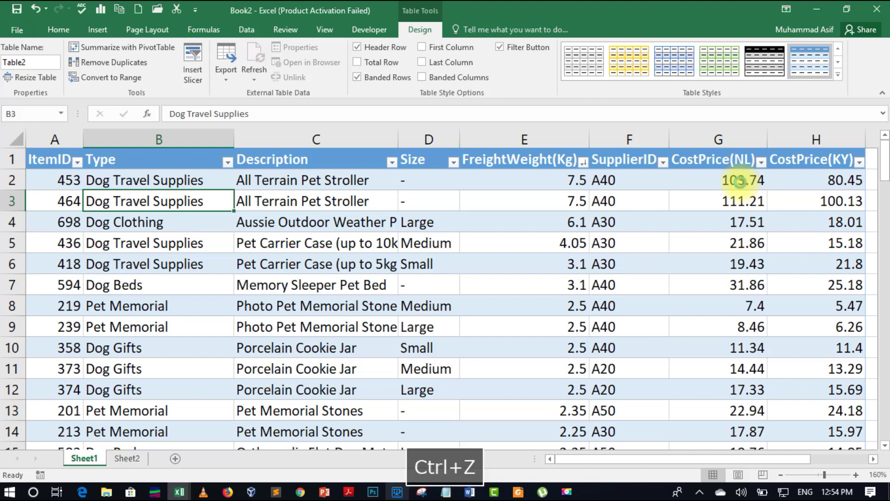
{"action": "left_click", "coordinate": [561, 235]}
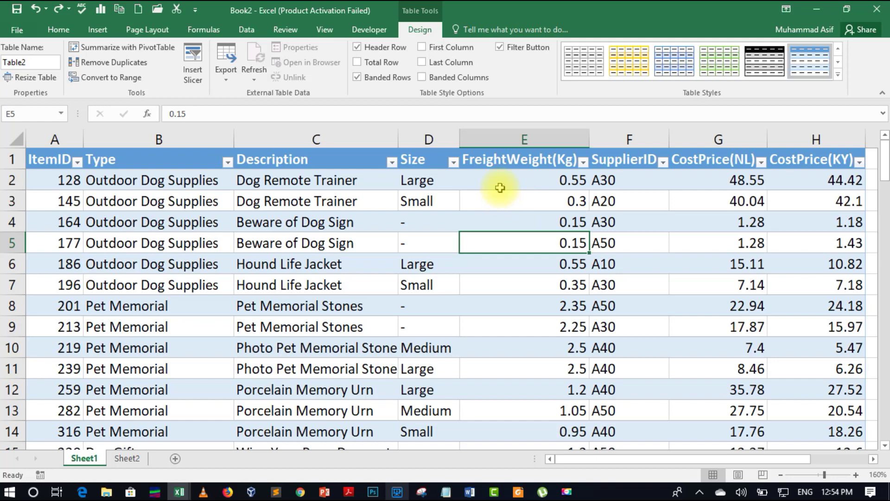
- Start a custom sort of the table with FreightWeight(Kg) values as the first level, ordered Largest to Smallest
{"action": "right_click", "coordinate": [501, 172]}
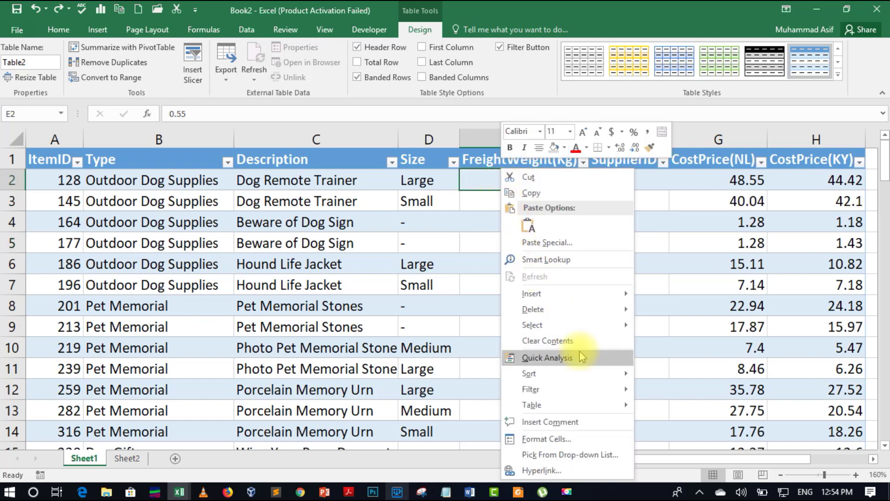
{"action": "key", "text": "ctrl+q"}
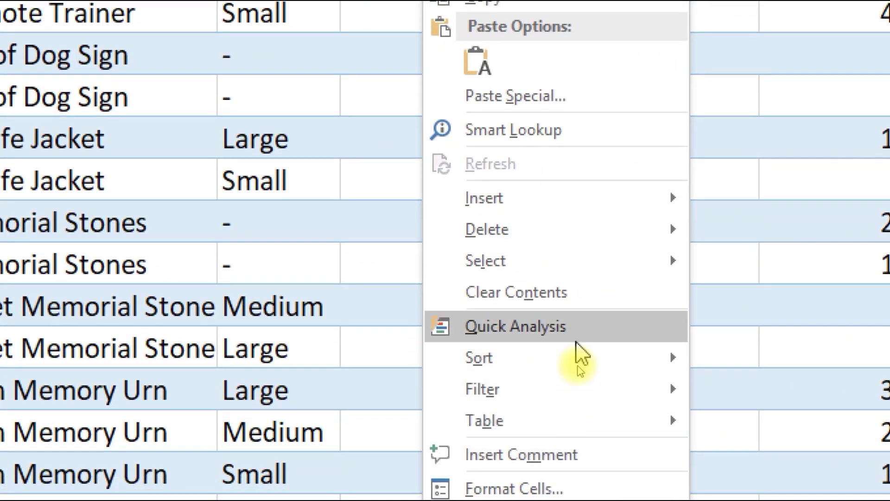
{"action": "mouse_move", "coordinate": [580, 366]}
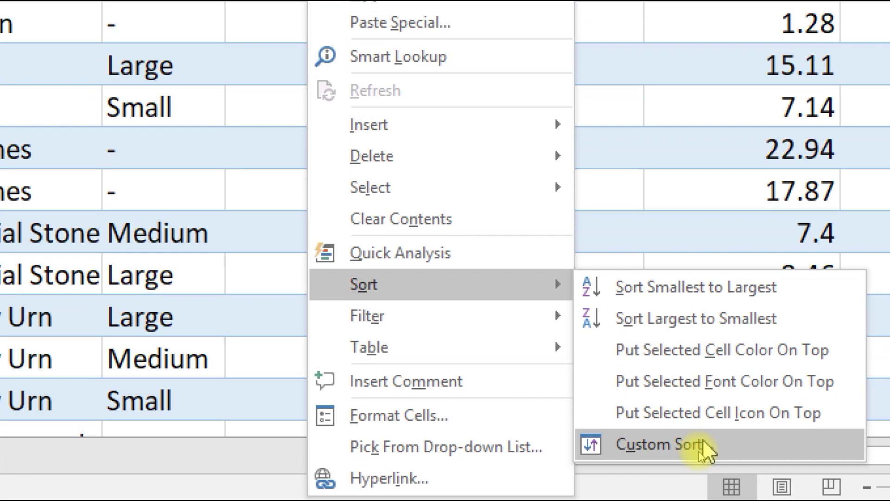
{"action": "left_click", "coordinate": [703, 440]}
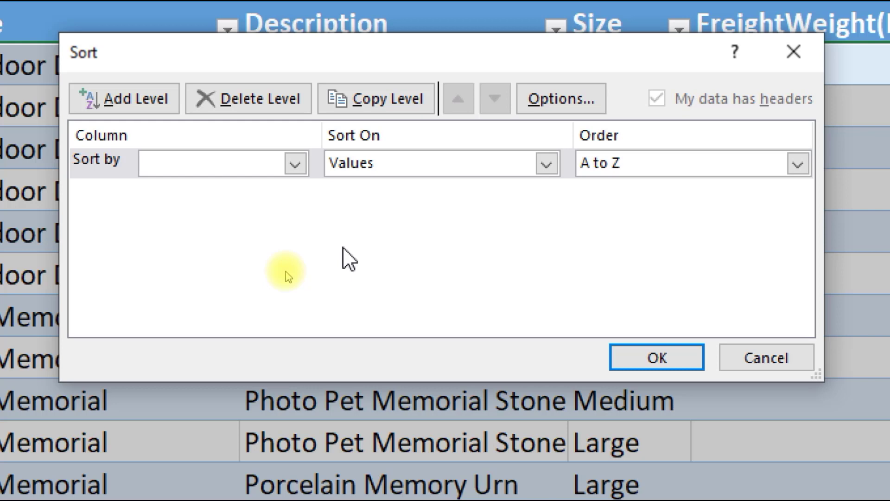
{"action": "left_click", "coordinate": [293, 164]}
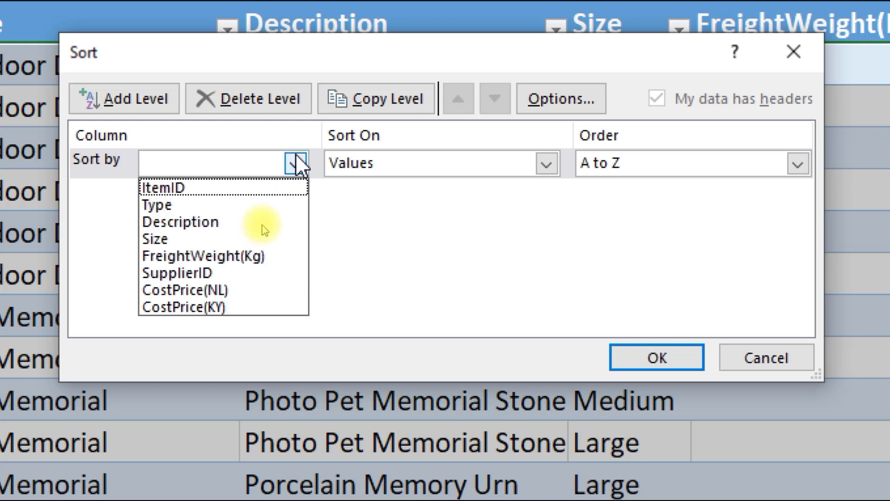
{"action": "left_click", "coordinate": [267, 255]}
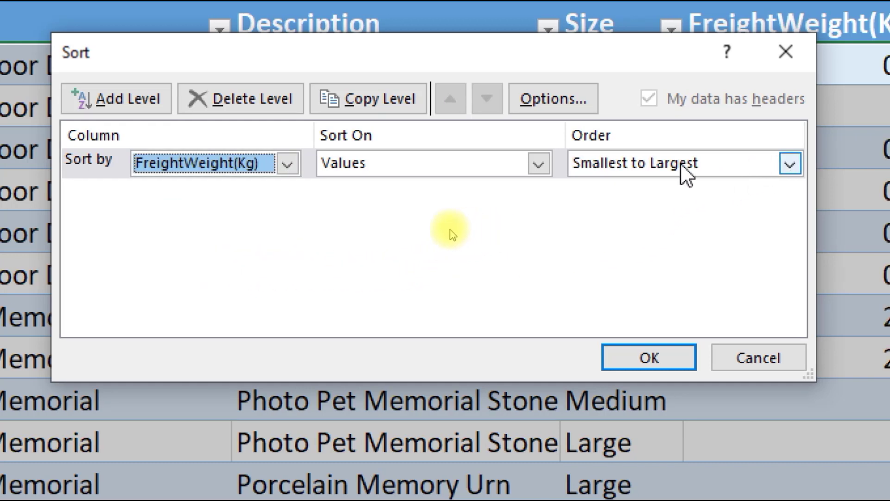
{"action": "left_click", "coordinate": [713, 169]}
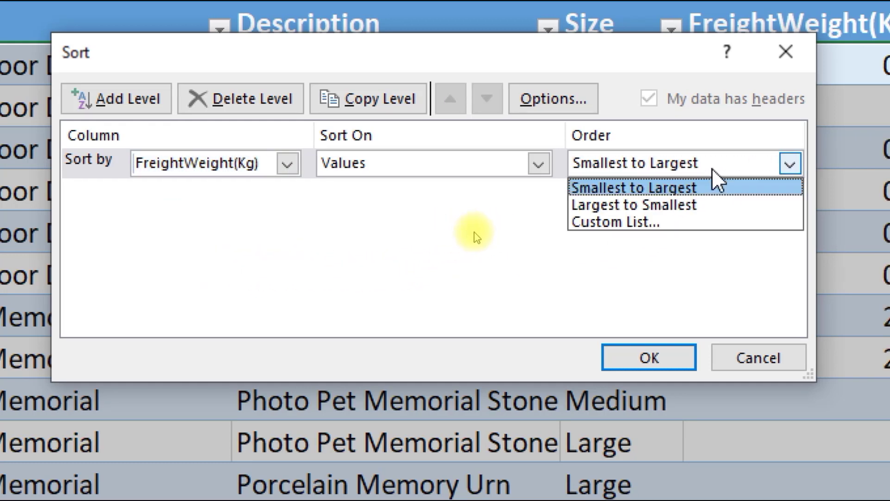
{"action": "left_click", "coordinate": [678, 206]}
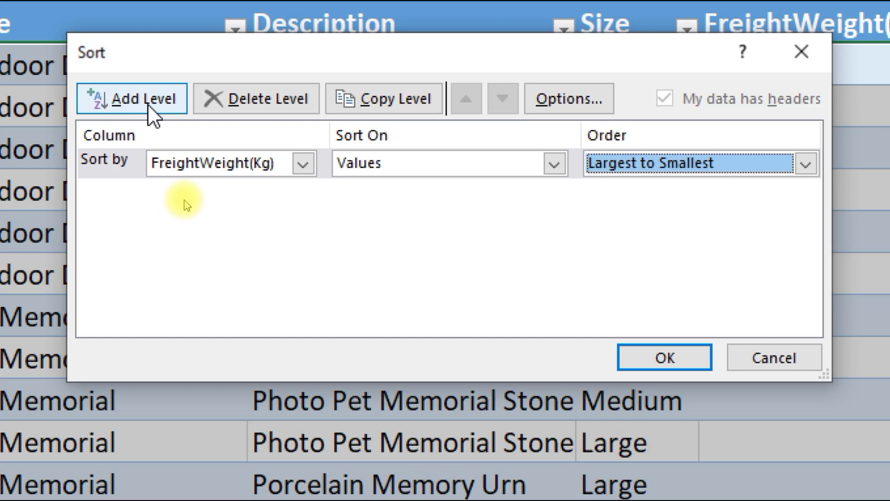
- Add a second sort level on CostPrice(NL) values, ordered Smallest to Largest, and apply the custom sort
{"action": "left_click", "coordinate": [149, 105]}
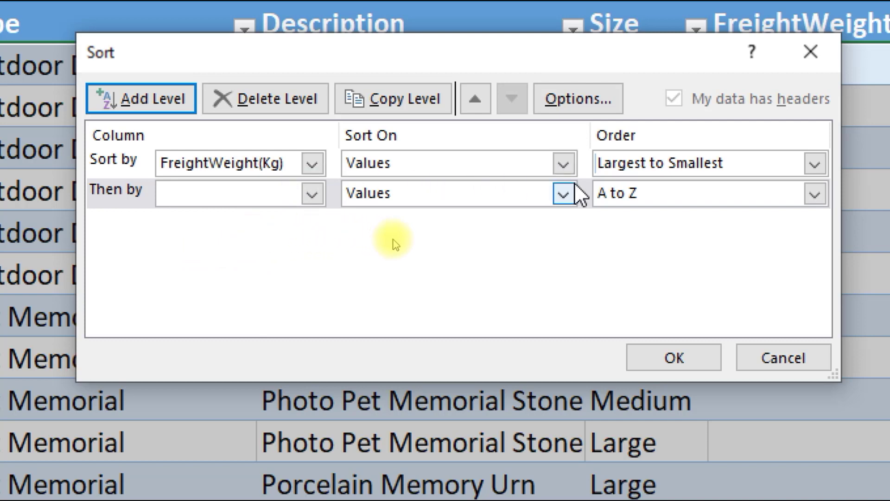
{"action": "left_click", "coordinate": [312, 195]}
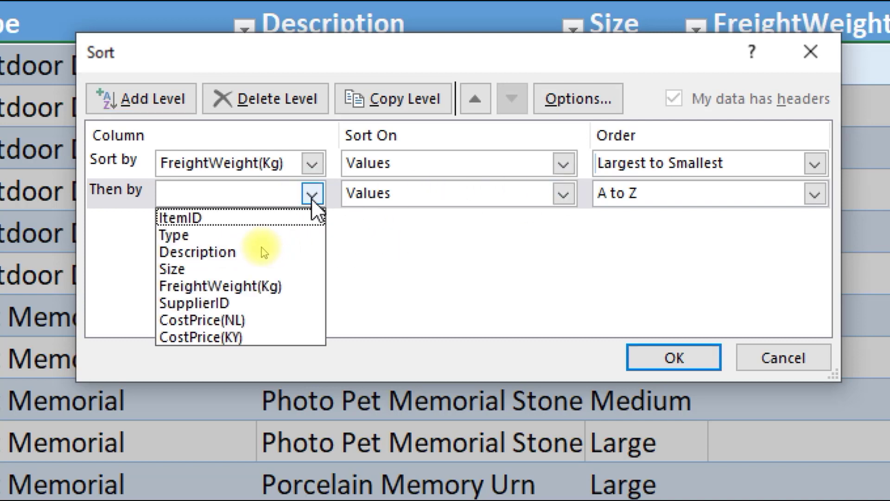
{"action": "left_click", "coordinate": [272, 320]}
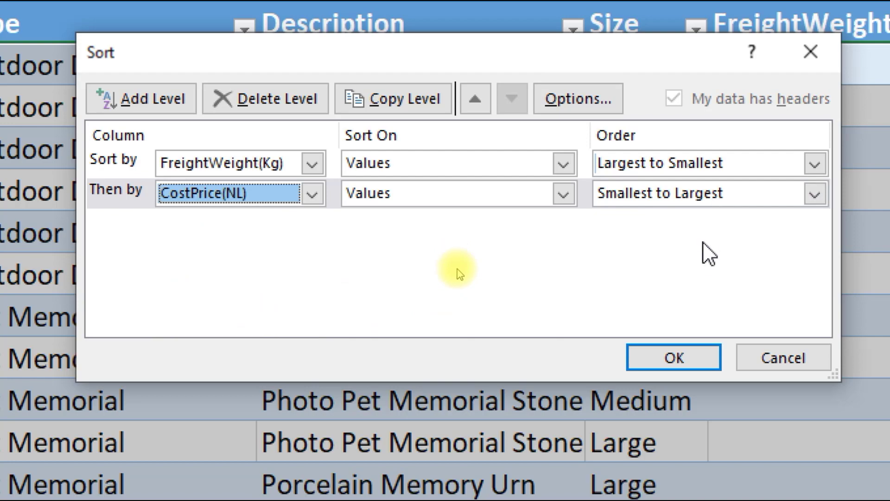
{"action": "left_click", "coordinate": [699, 355]}
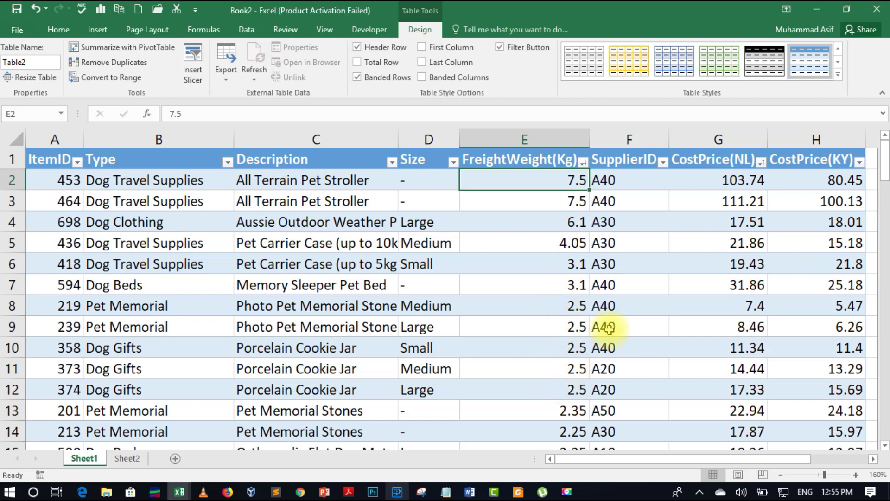
{"action": "key", "text": "ctrl+1"}
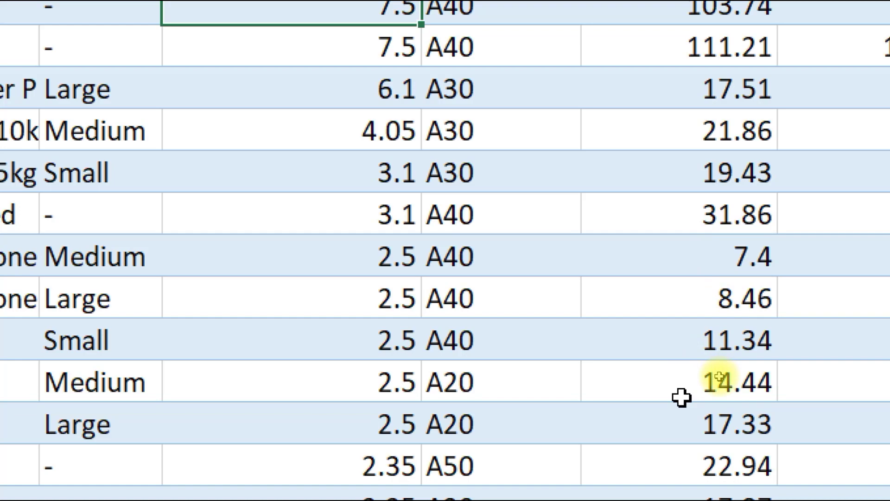
{"action": "key", "text": "ctrl+1"}
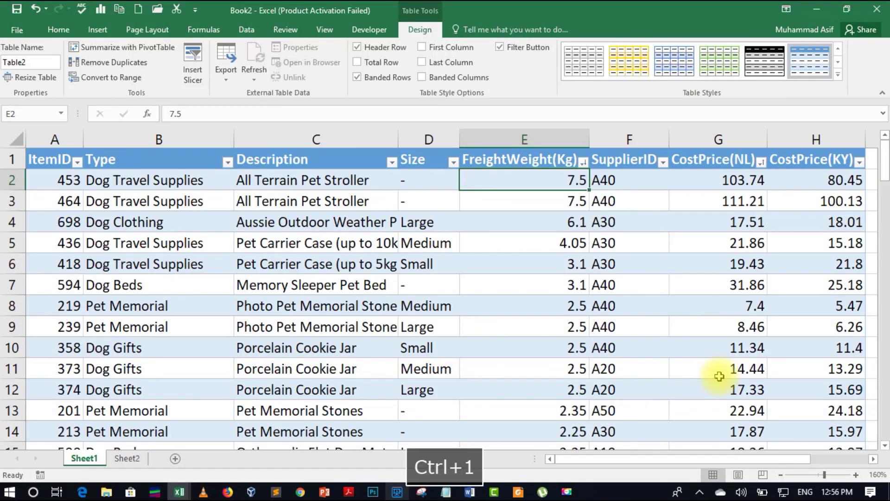